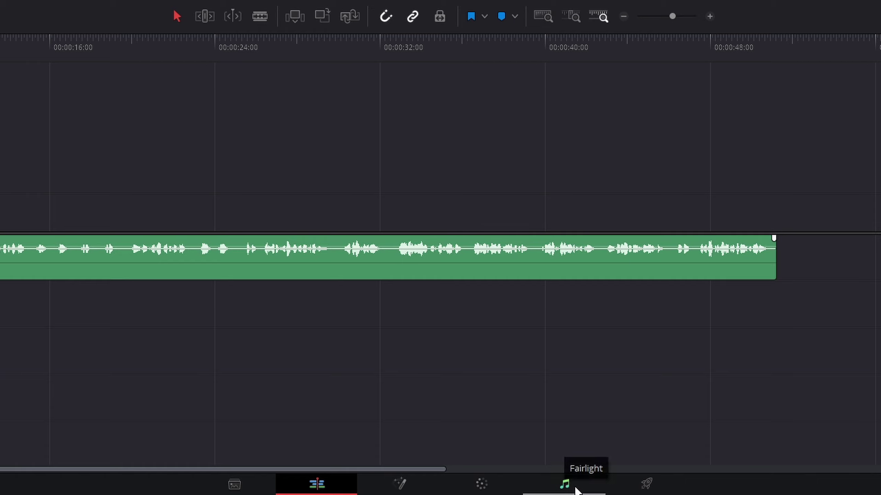
# Step: On the Fairlight page, increase the height of the Audio 1 track and play back its clip
pyautogui.click(574, 489)
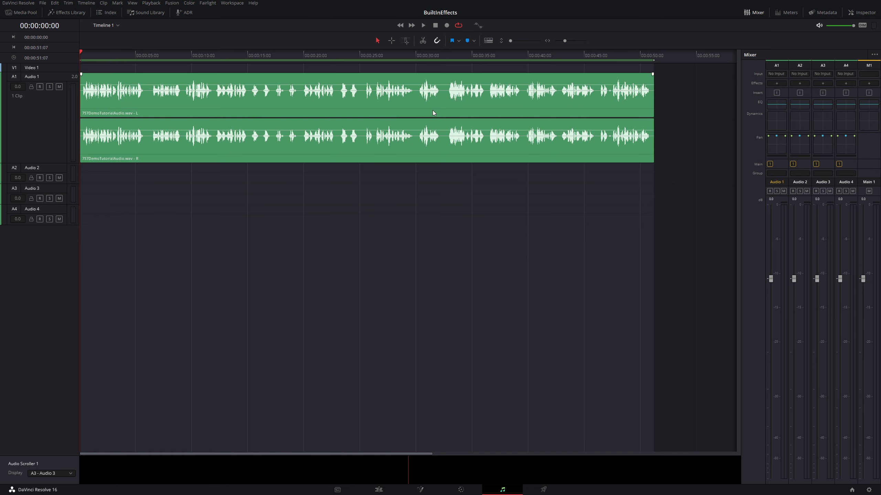
pyautogui.moveTo(53, 163); pyautogui.dragTo(65, 191)
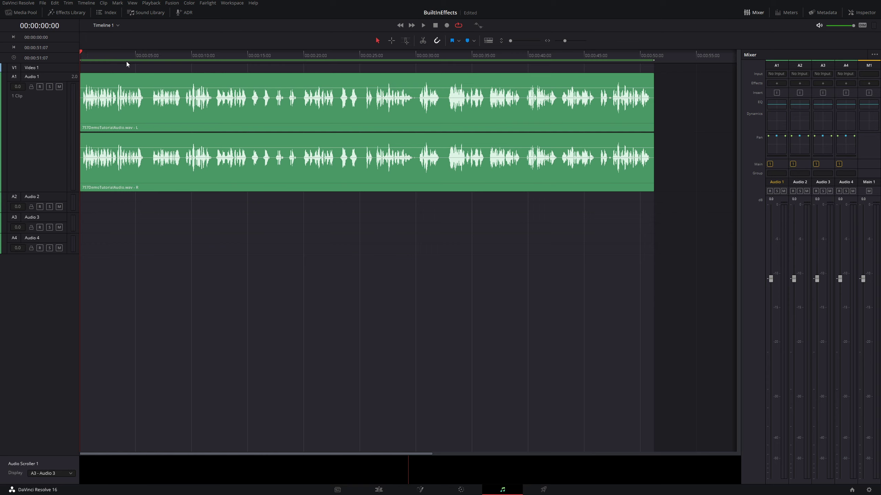
pyautogui.click(423, 26)
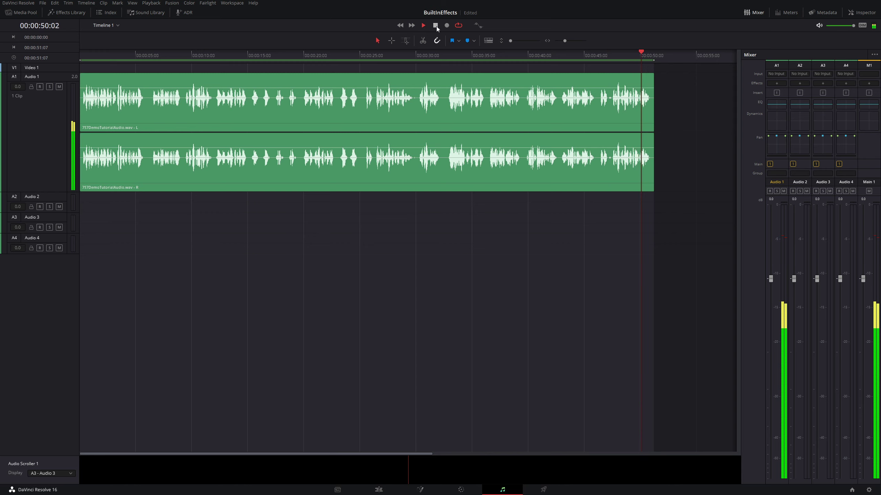
pyautogui.click(436, 26)
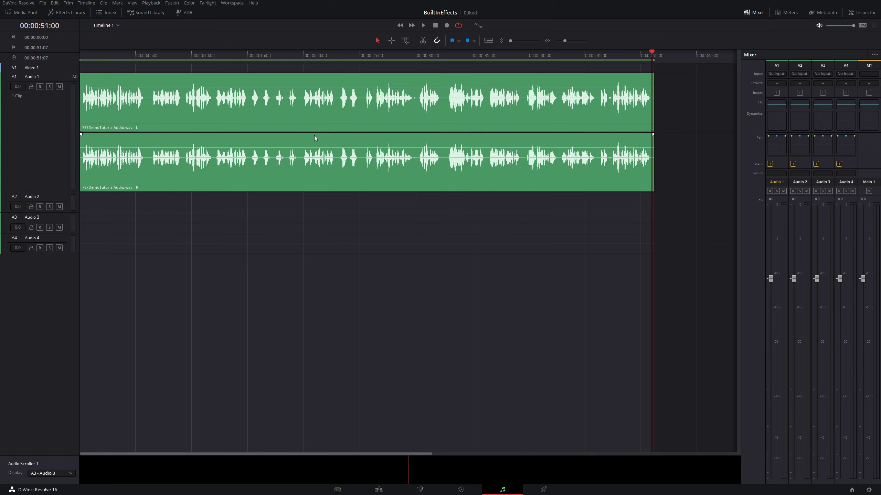
# Step: Open the Audio 1 equalizer and enable Band 1 as a low cut at 50 Hz and Band 6 as a high cut at 12k0
pyautogui.doubleClick(776, 106)
pyautogui.moveTo(540, 62); pyautogui.dragTo(560, 65)
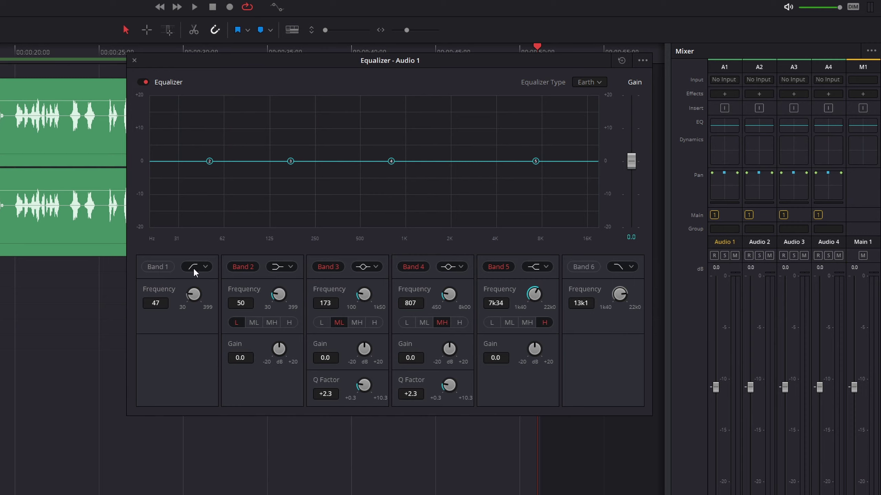
pyautogui.click(159, 267)
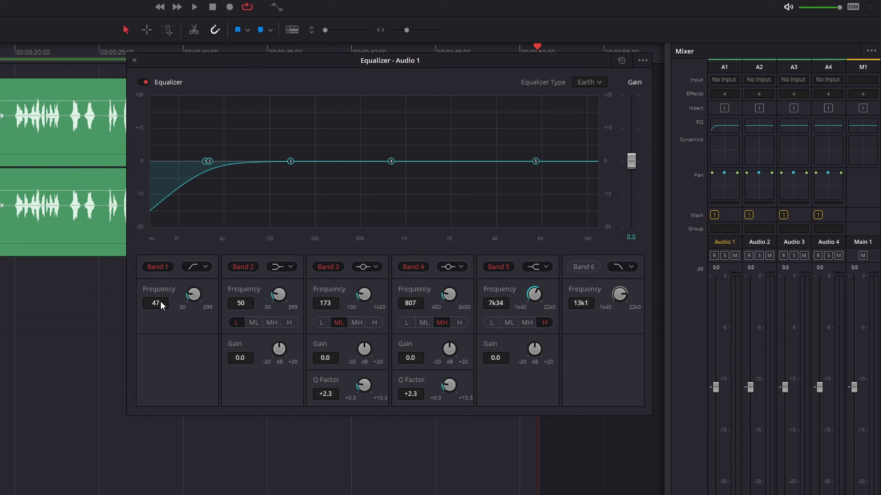
pyautogui.moveTo(156, 301); pyautogui.dragTo(195, 296)
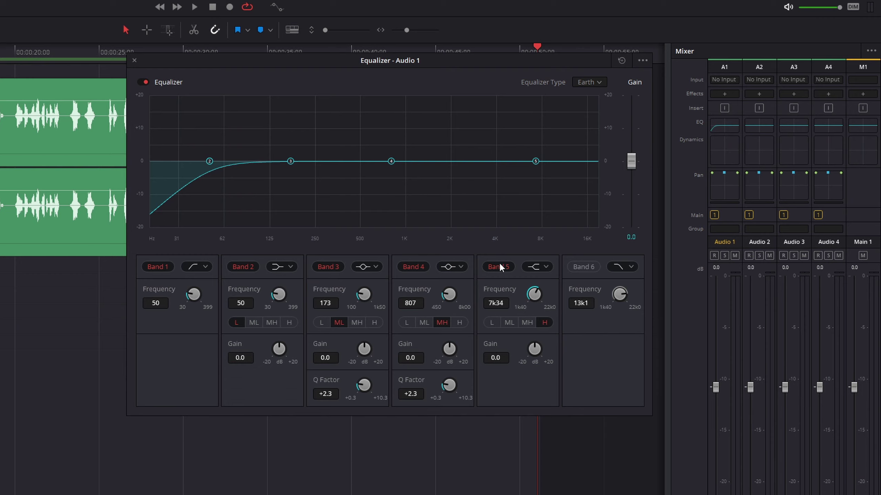
pyautogui.click(591, 266)
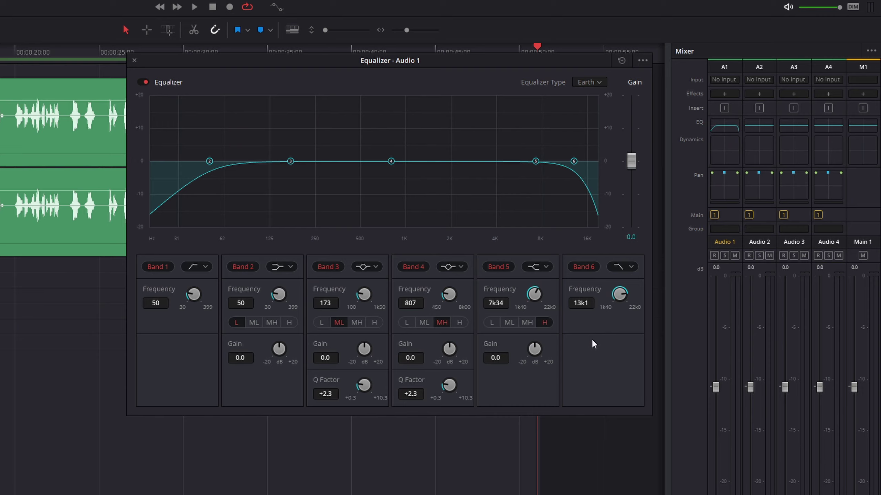
pyautogui.moveTo(585, 304)
pyautogui.mouseDown()
pyautogui.moveTo(614, 281)
pyautogui.moveTo(593, 289)
pyautogui.mouseUp()
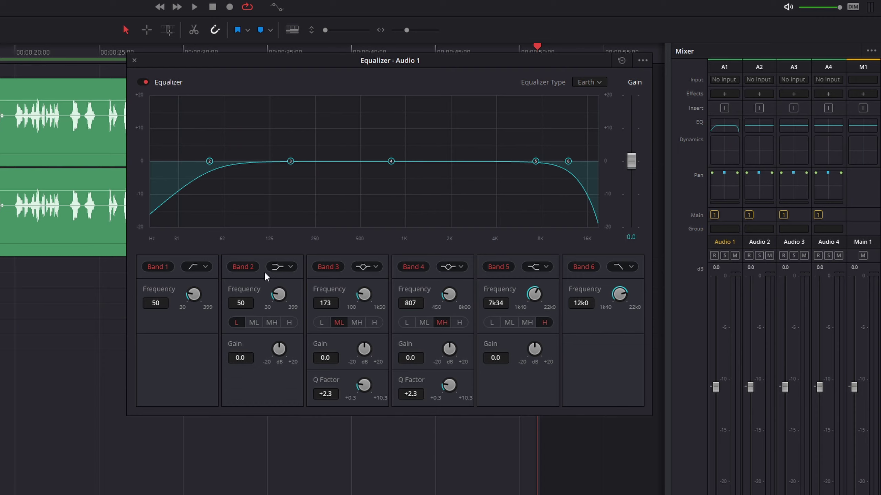
# Step: Change equalizer Band 2 to a bell filter with frequency 85 Hz, gain +6.0 and Q factor +0.3
pyautogui.click(290, 267)
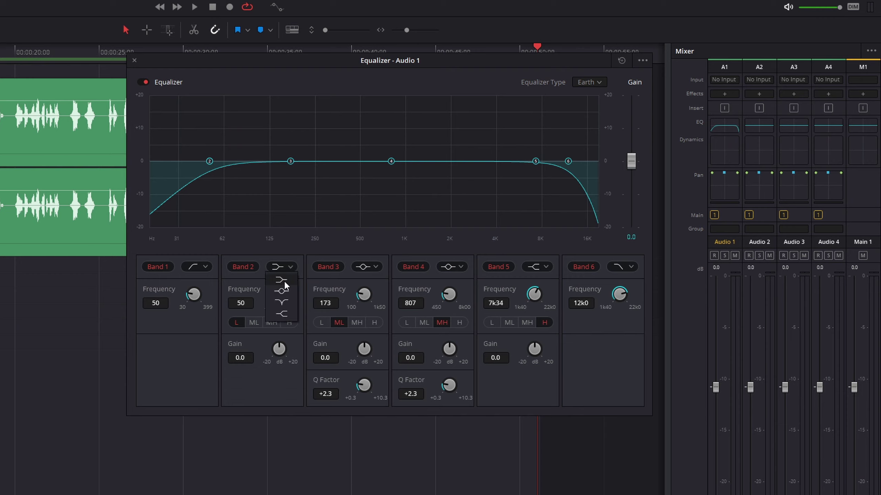
pyautogui.click(283, 303)
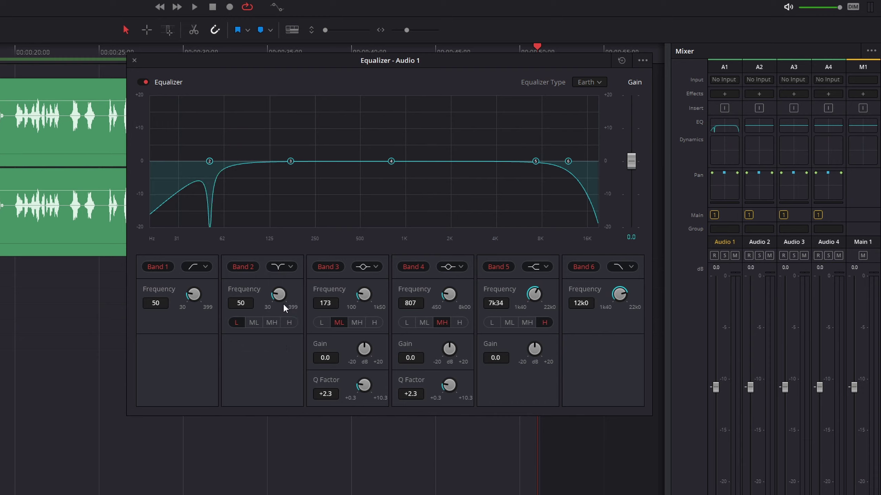
pyautogui.click(290, 268)
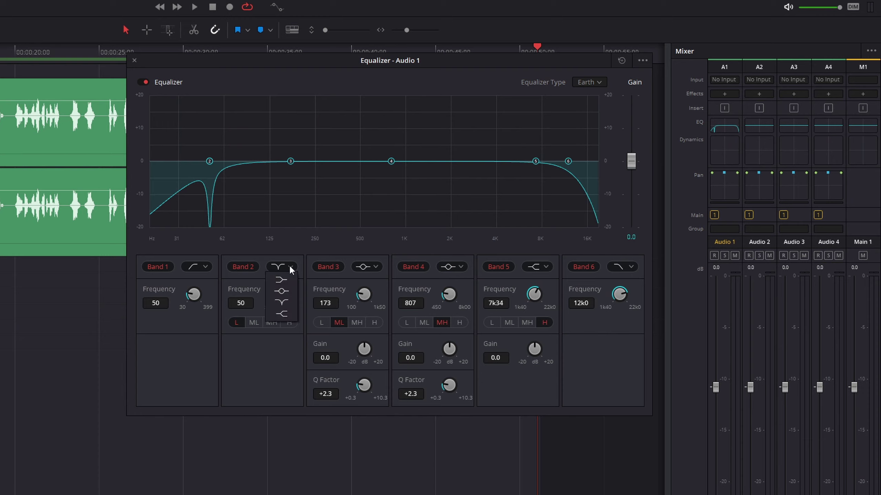
pyautogui.click(287, 288)
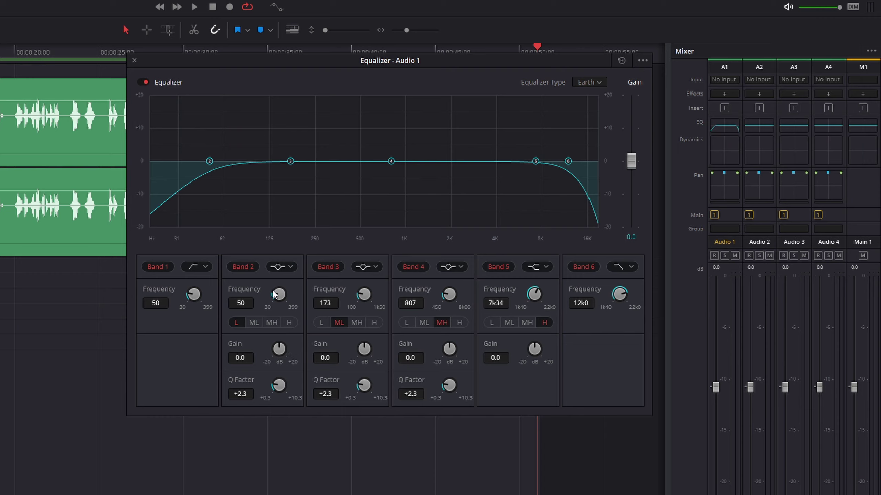
pyautogui.moveTo(274, 292); pyautogui.dragTo(304, 295)
pyautogui.moveTo(279, 345); pyautogui.dragTo(310, 348)
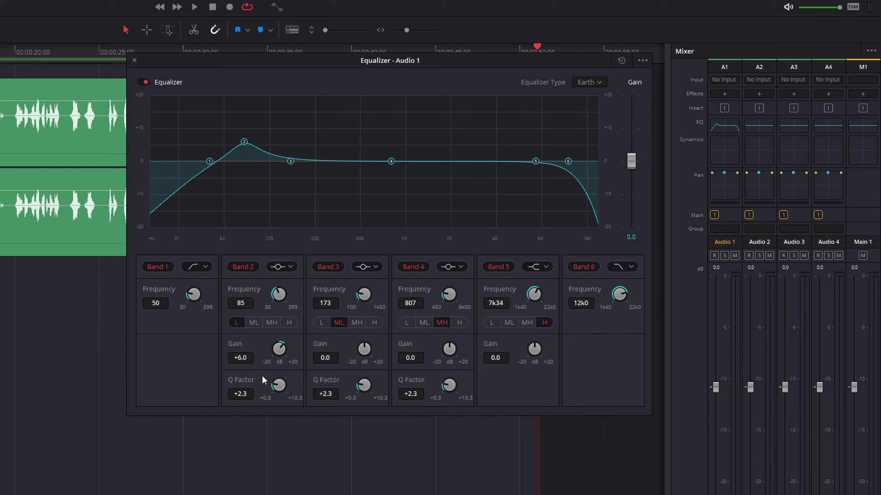
pyautogui.moveTo(279, 385); pyautogui.dragTo(250, 387)
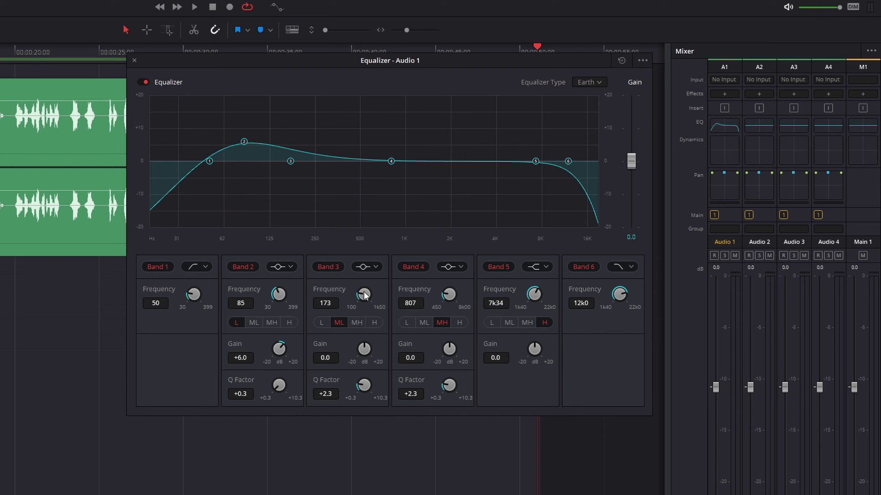
# Step: Set equalizer Band 3 to a frequency of 251 Hz, gain -3.0 and Q factor +2.0
pyautogui.moveTo(364, 295); pyautogui.dragTo(382, 292)
pyautogui.moveTo(366, 348); pyautogui.dragTo(350, 351)
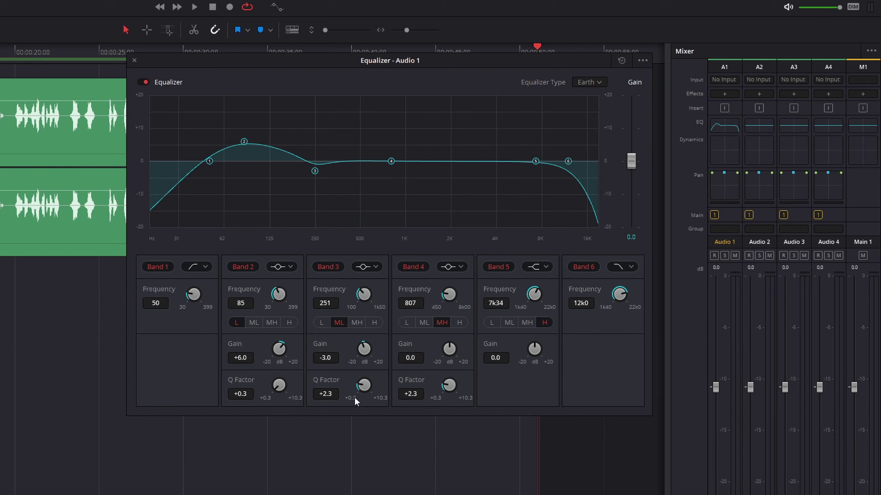
pyautogui.moveTo(363, 387); pyautogui.dragTo(363, 387)
# Step: Play the audio from the start with the equalizer on, compare it with the equalizer bypassed, and re-enable the equalizer
pyautogui.press('Home')
pyautogui.click(195, 7)
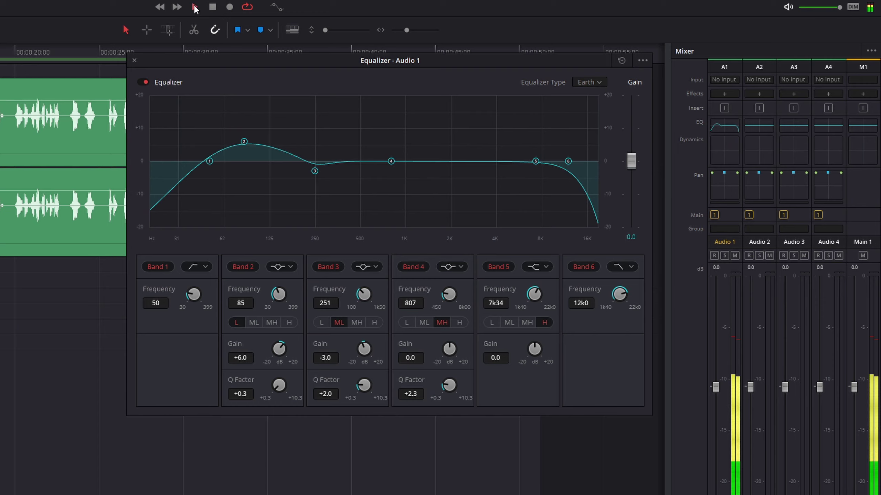
pyautogui.click(213, 8)
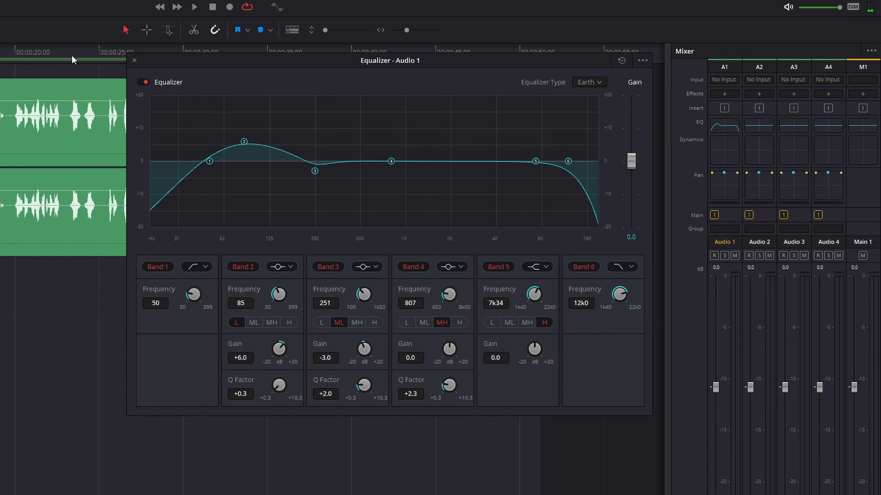
pyautogui.click(145, 82)
pyautogui.click(195, 8)
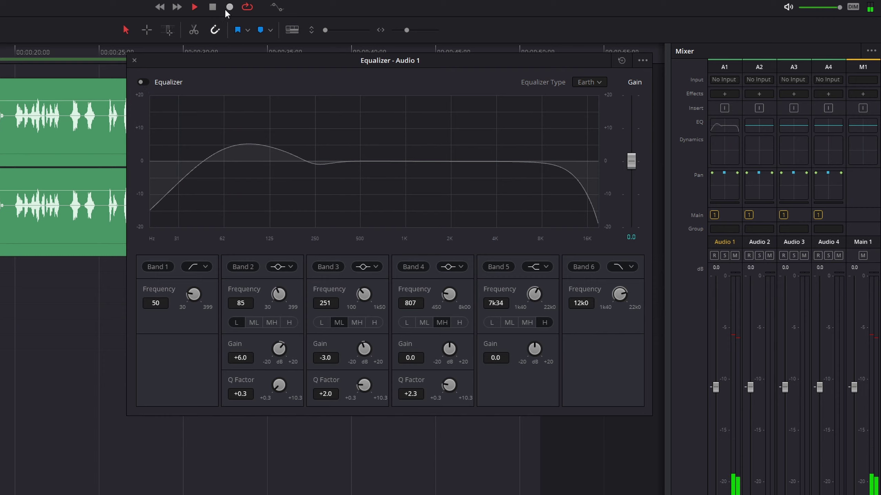
pyautogui.click(213, 7)
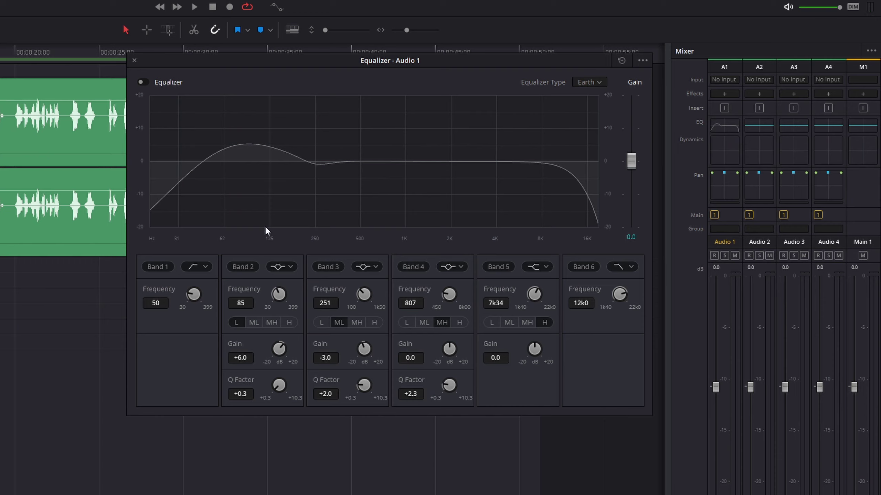
pyautogui.click(141, 82)
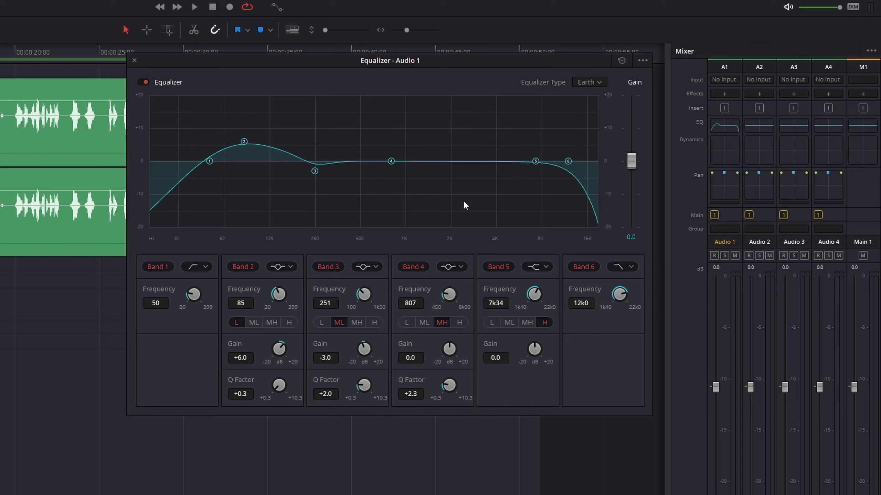
# Step: Turn off Band 4 in the Audio 1 equalizer
pyautogui.click(417, 266)
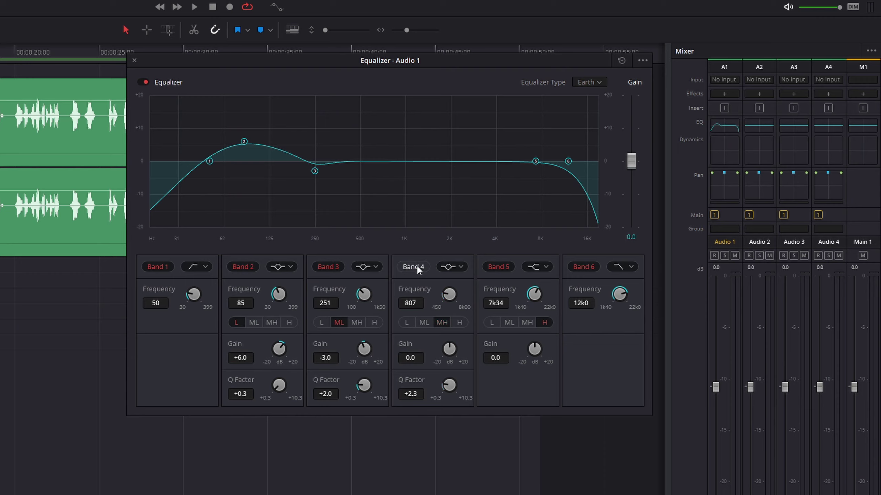
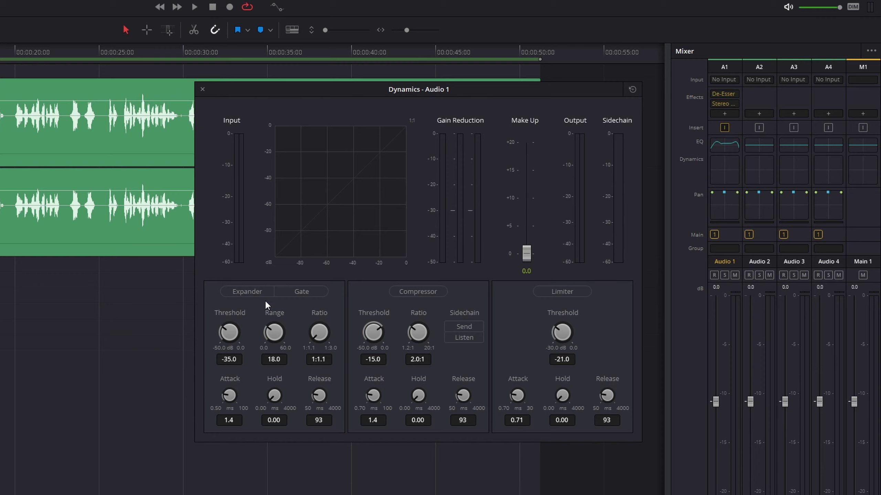
# Step: Enable the Expander in the Audio 1 dynamics with threshold -20.0 dB, range 30.0 and ratio 1:2.5
pyautogui.click(246, 292)
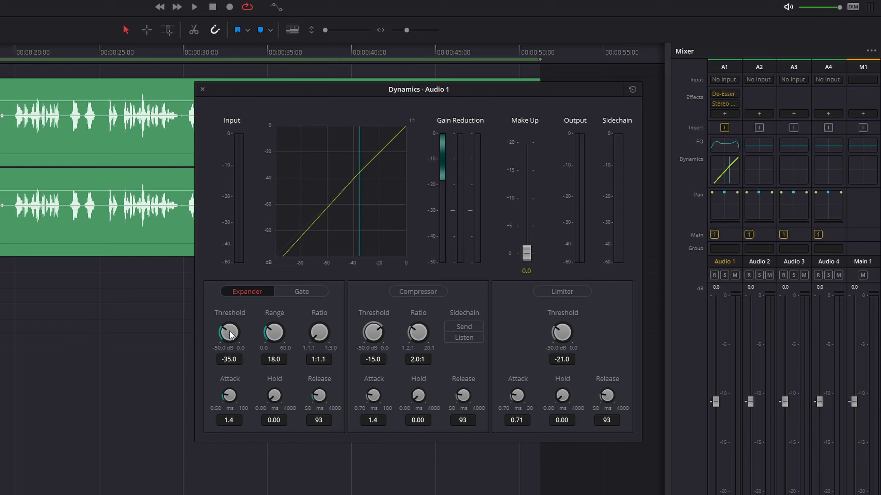
pyautogui.moveTo(233, 335); pyautogui.dragTo(306, 334)
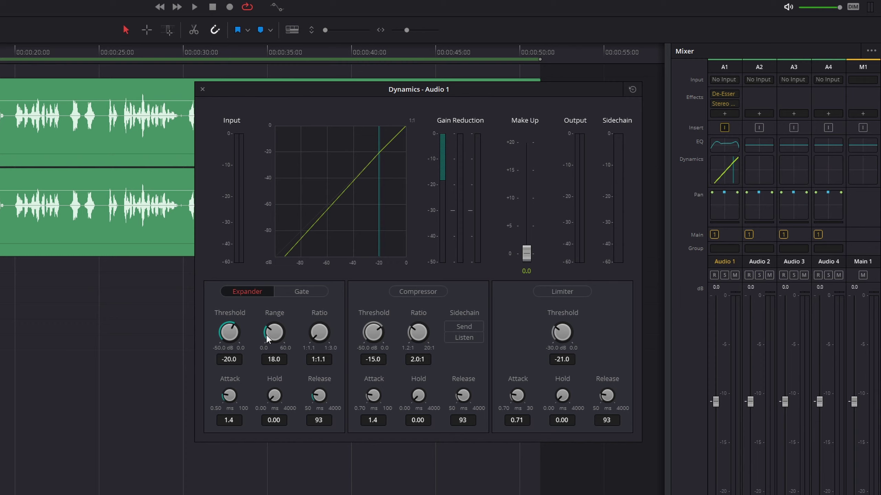
pyautogui.moveTo(260, 336); pyautogui.dragTo(284, 330)
pyautogui.moveTo(284, 332); pyautogui.dragTo(286, 332)
pyautogui.moveTo(317, 333); pyautogui.dragTo(355, 326)
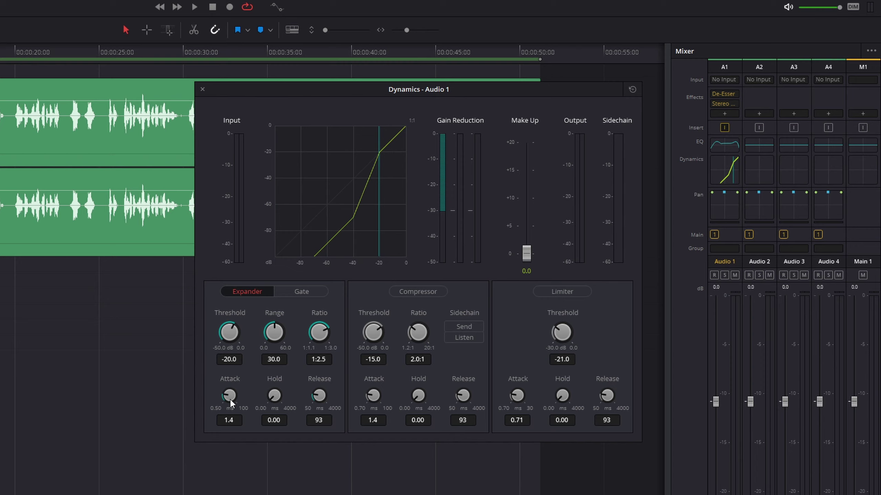
pyautogui.click(310, 294)
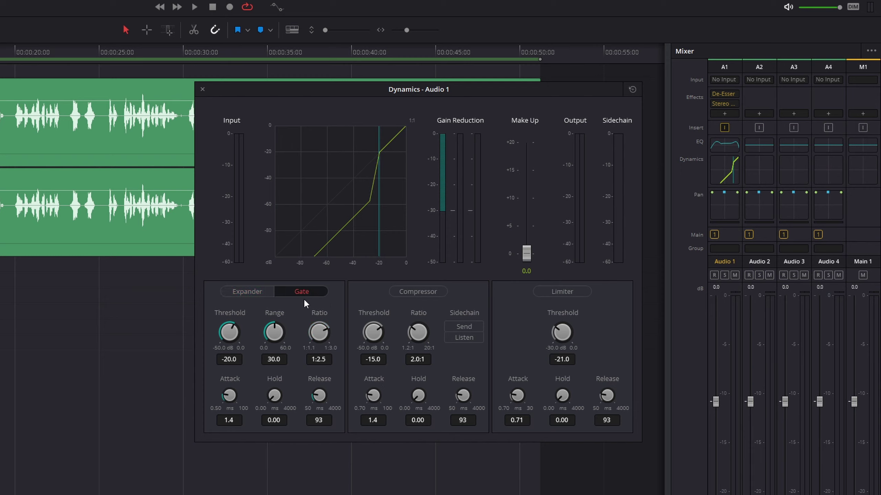
pyautogui.click(256, 294)
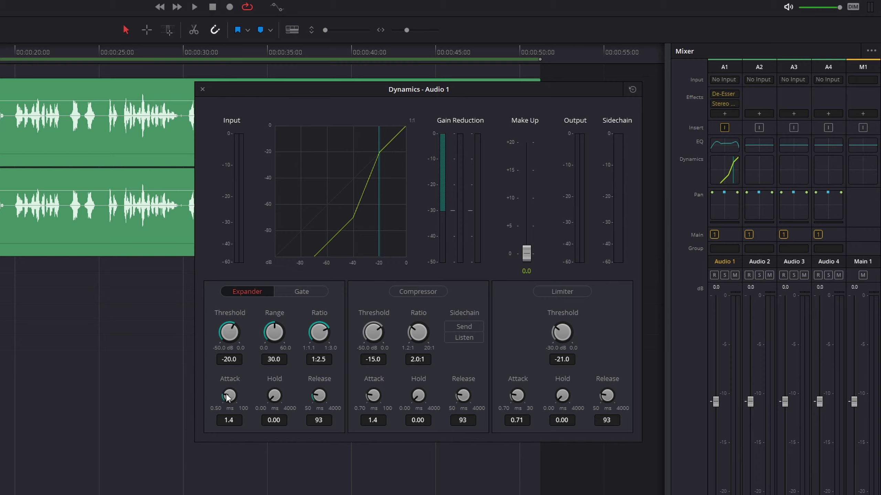
# Step: Set the expander's attack to 5.0 ms, hold to 10 ms and release to 451 ms
pyautogui.moveTo(231, 399); pyautogui.dragTo(242, 393)
pyautogui.click(263, 423)
pyautogui.moveTo(320, 394); pyautogui.dragTo(326, 389)
pyautogui.moveTo(325, 387); pyautogui.dragTo(333, 388)
# Step: Play the track and compare the sound with the expander off and on, moving the Dynamics window clear of the waveform
pyautogui.click(195, 8)
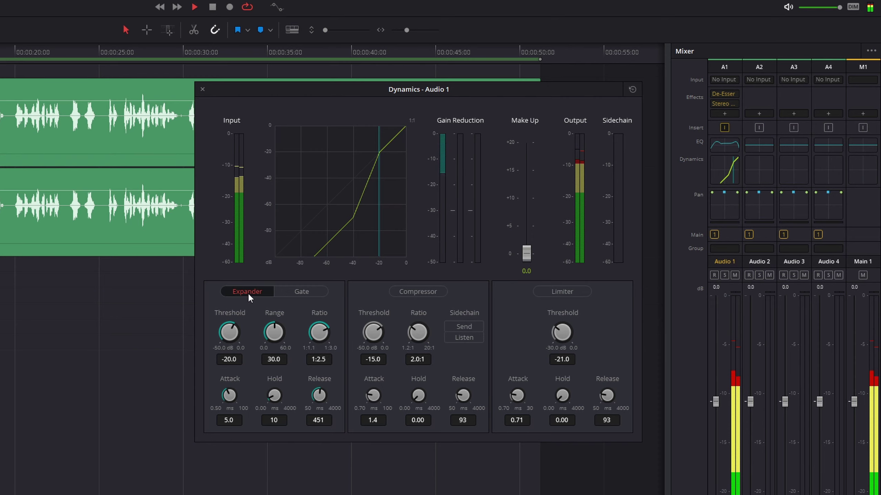
pyautogui.moveTo(346, 94); pyautogui.dragTo(351, 194)
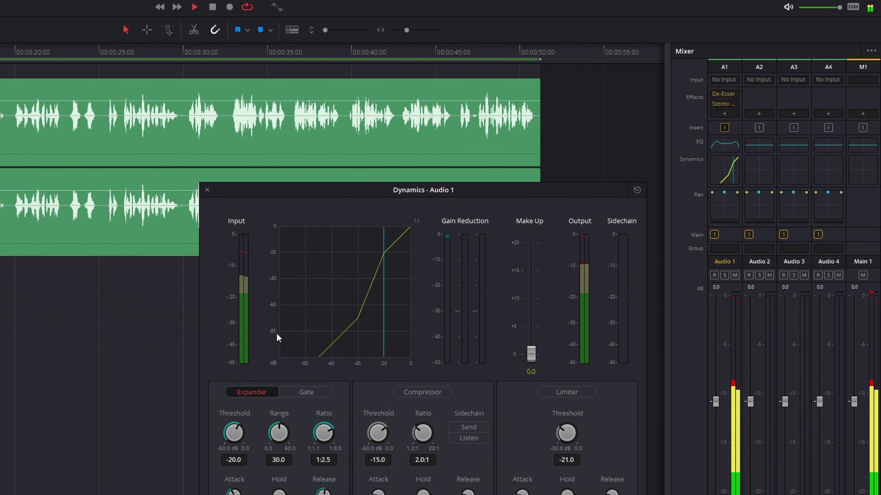
pyautogui.click(243, 392)
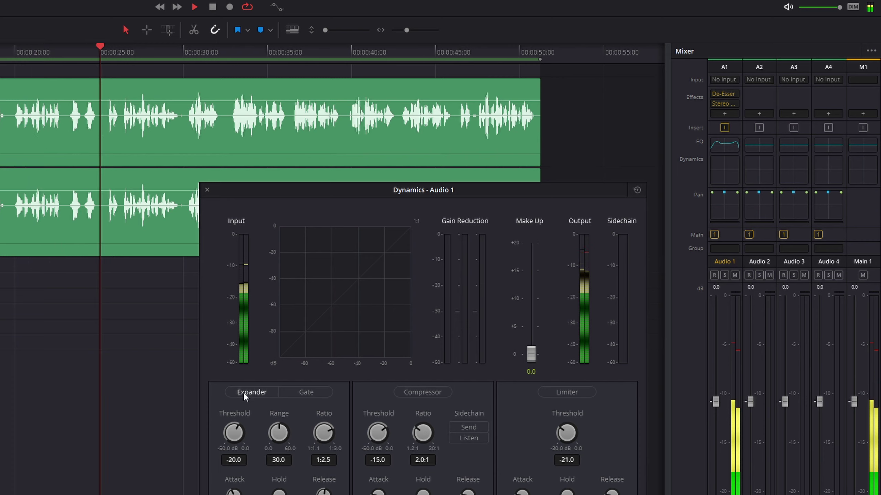
pyautogui.click(242, 392)
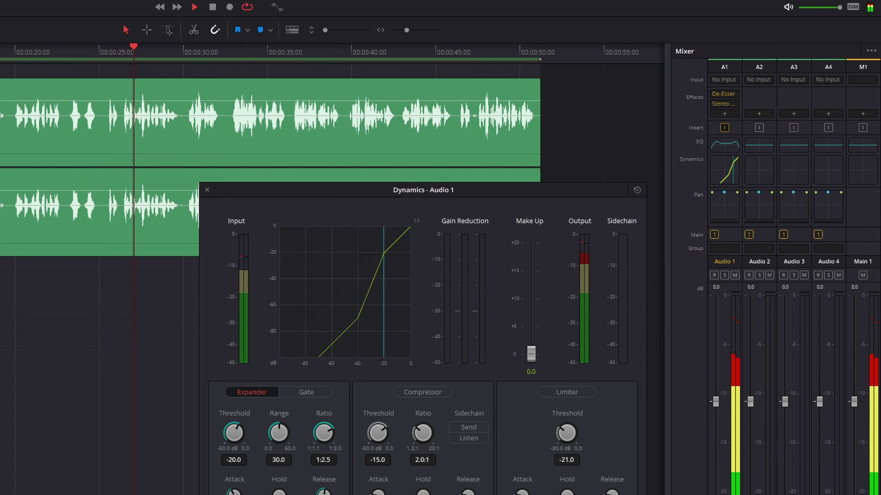
pyautogui.click(213, 8)
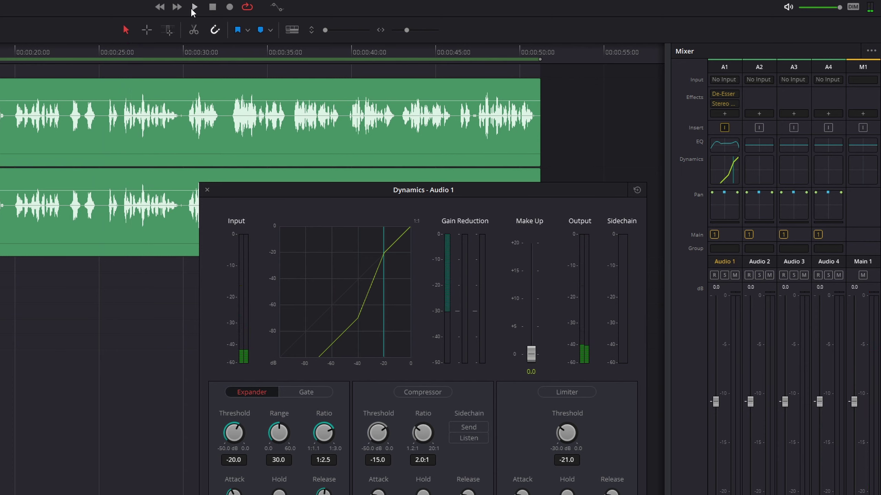
pyautogui.click(195, 7)
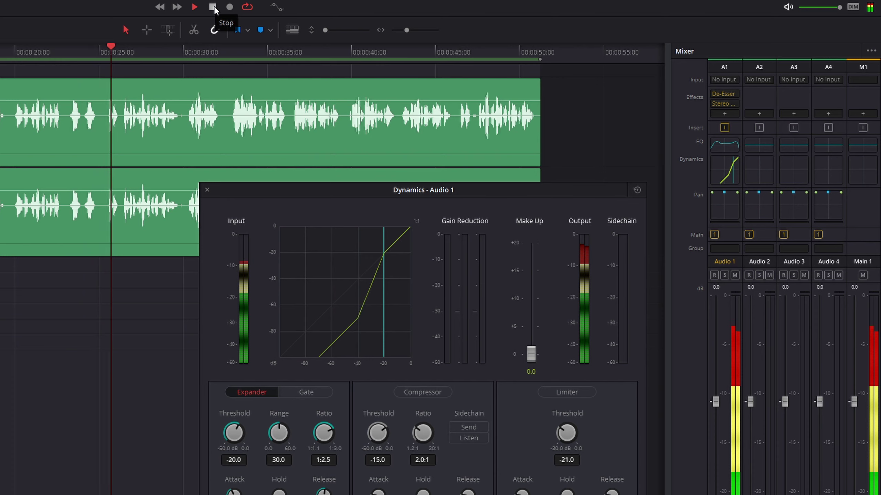
pyautogui.click(214, 9)
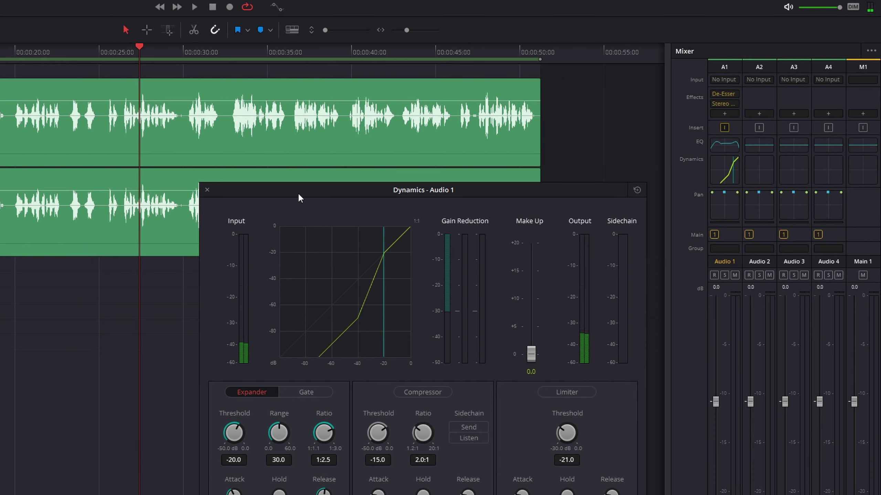
# Step: Enable the Compressor in the Audio 1 dynamics with threshold -25.0 dB and ratio 2.5:1
pyautogui.moveTo(303, 191); pyautogui.dragTo(302, 118)
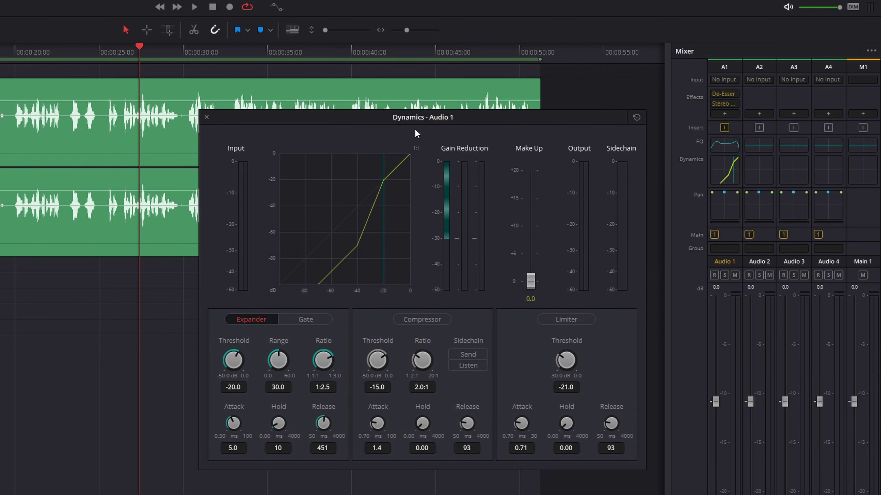
pyautogui.click(405, 319)
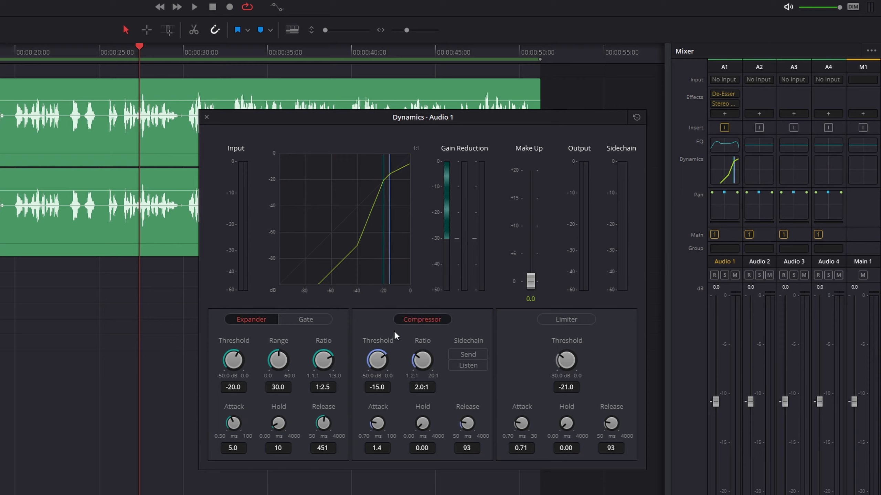
pyautogui.moveTo(477, 121); pyautogui.dragTo(465, 97)
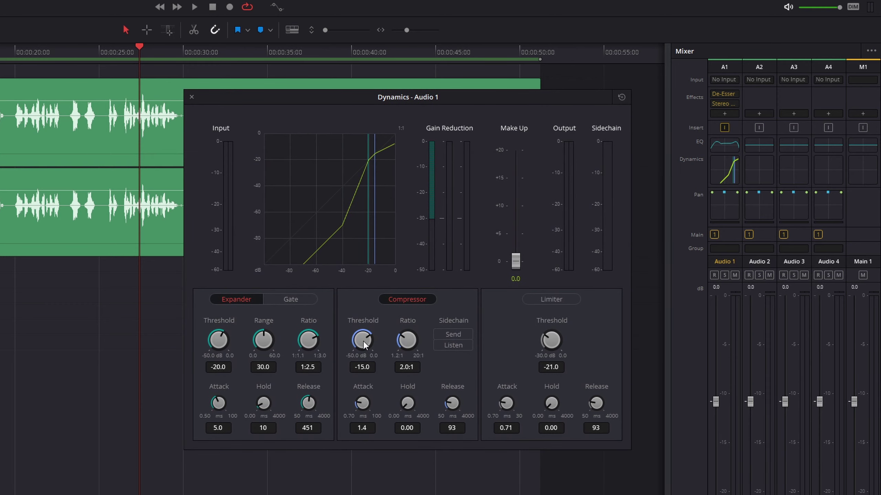
pyautogui.moveTo(364, 344); pyautogui.dragTo(314, 340)
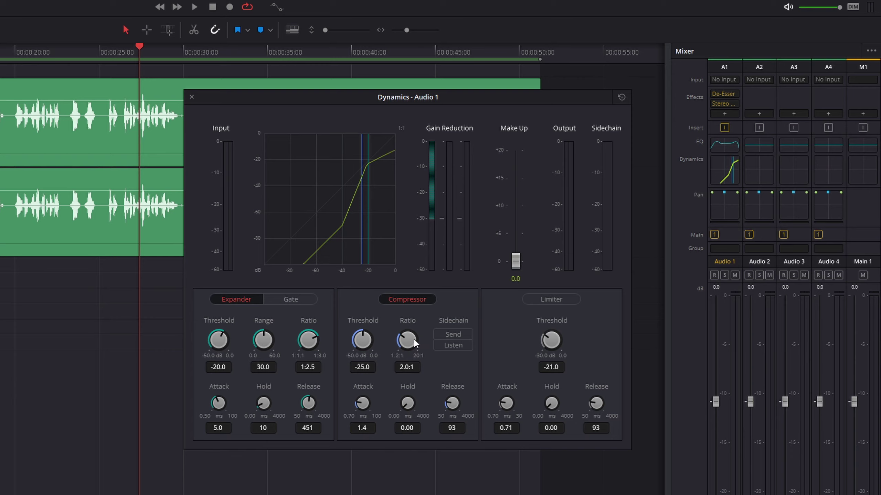
pyautogui.moveTo(414, 340)
pyautogui.mouseDown()
pyautogui.moveTo(428, 341)
pyautogui.moveTo(420, 345)
pyautogui.mouseUp()
pyautogui.moveTo(419, 343); pyautogui.dragTo(421, 343)
# Step: Set the compressor's attack to 5.0 ms, hold to 10 ms and release to 300 ms
pyautogui.moveTo(363, 398); pyautogui.dragTo(371, 397)
pyautogui.moveTo(409, 401); pyautogui.dragTo(412, 401)
pyautogui.moveTo(452, 405); pyautogui.dragTo(462, 402)
pyautogui.moveTo(462, 401); pyautogui.dragTo(463, 402)
# Step: Play the track in short passes to check the compressor's gain reduction
pyautogui.click(194, 6)
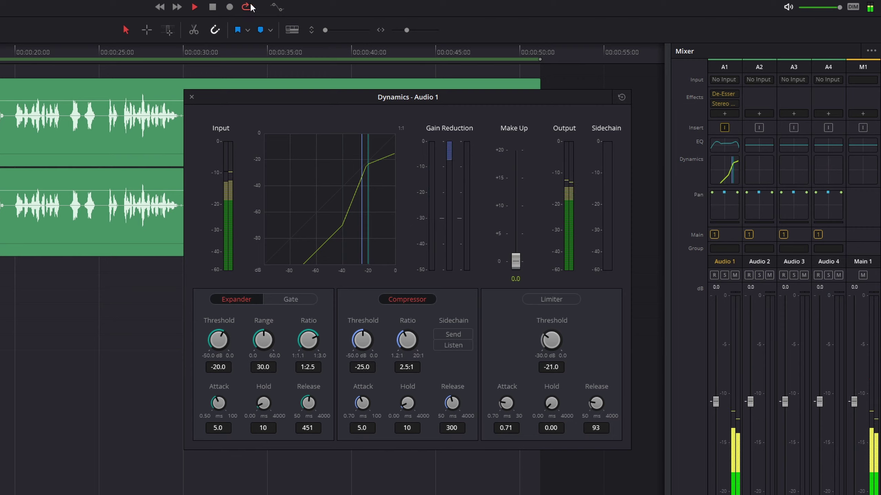
pyautogui.press('space')
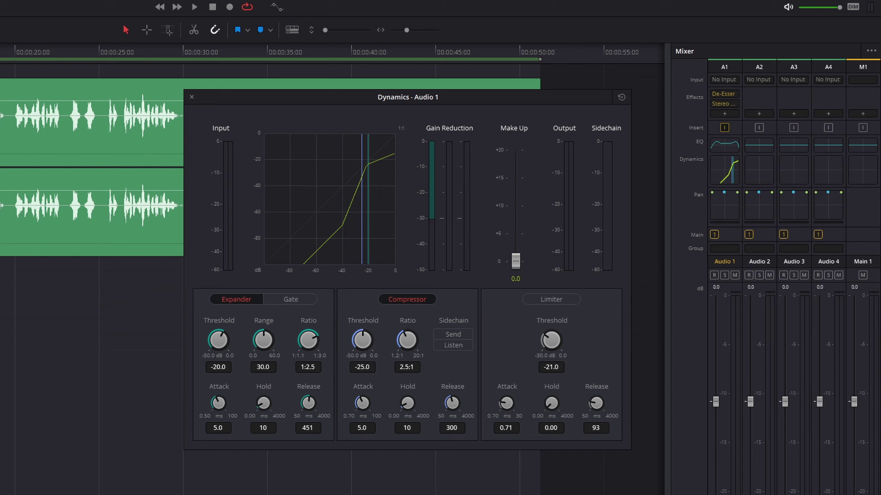
pyautogui.click(197, 10)
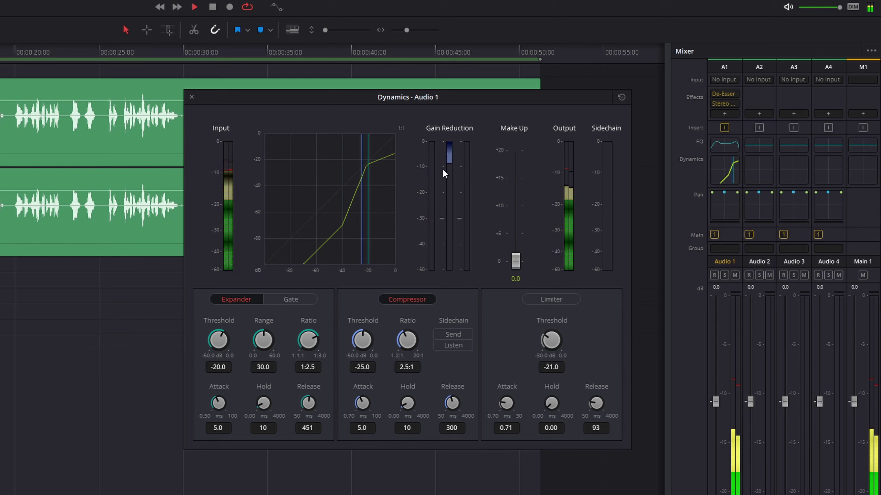
pyautogui.click(213, 8)
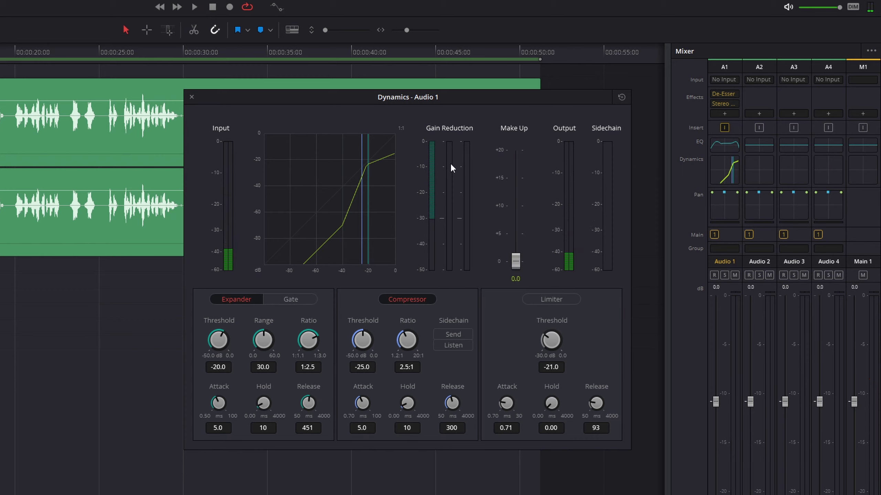
# Step: Raise the make-up gain in the Audio 1 dynamics to 10.0 dB and play the track to check the output level
pyautogui.moveTo(516, 262); pyautogui.dragTo(519, 209)
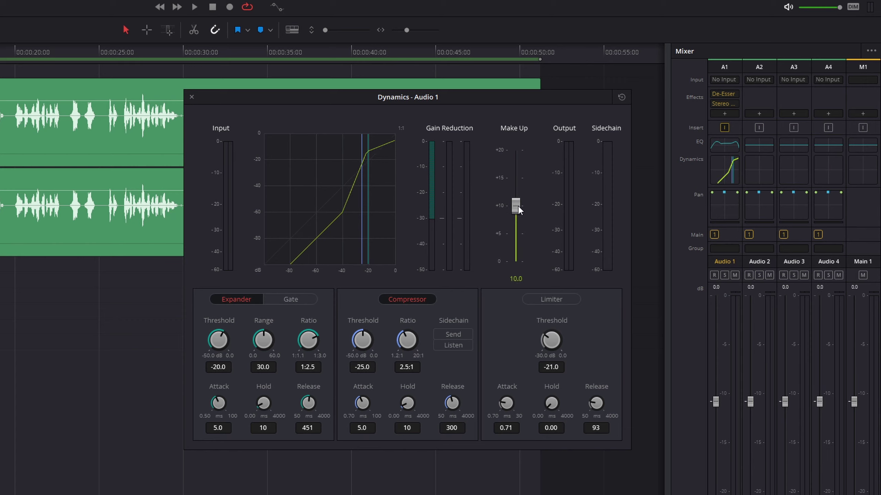
pyautogui.click(194, 8)
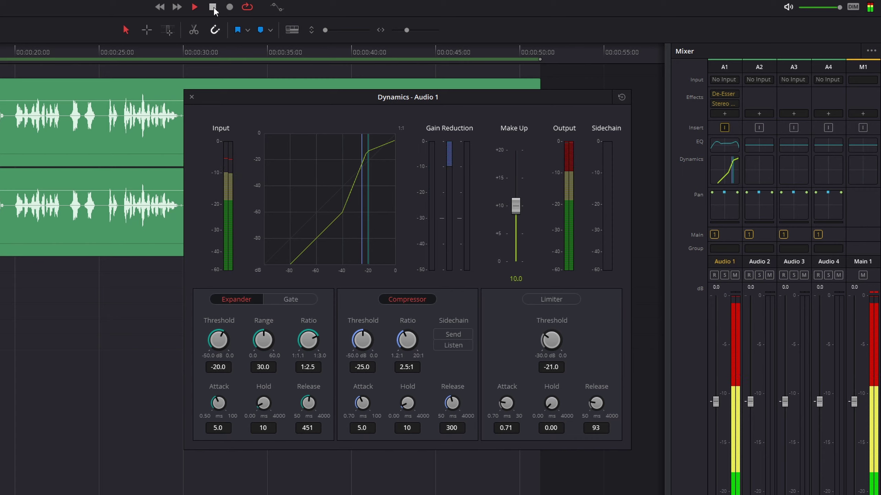
pyautogui.click(213, 7)
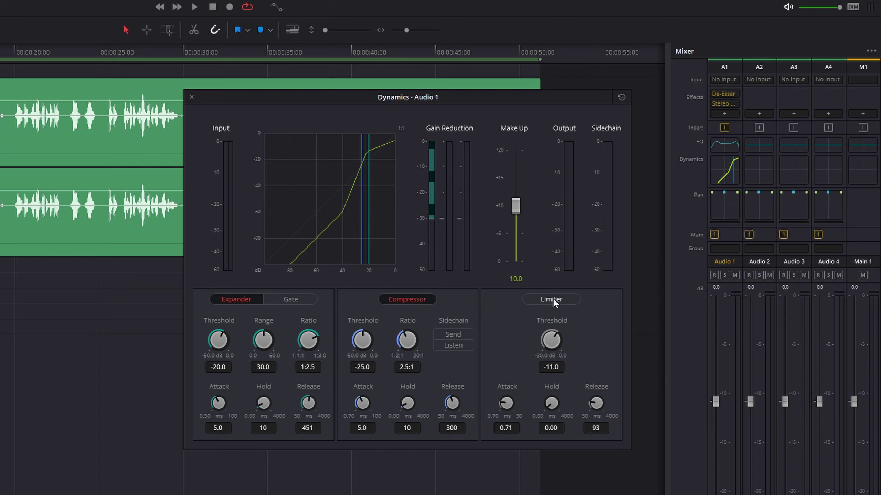
# Step: Enable the Limiter with threshold -12.0 dB, attack 1.0 ms, hold 10 ms and release 154 ms
pyautogui.click(553, 299)
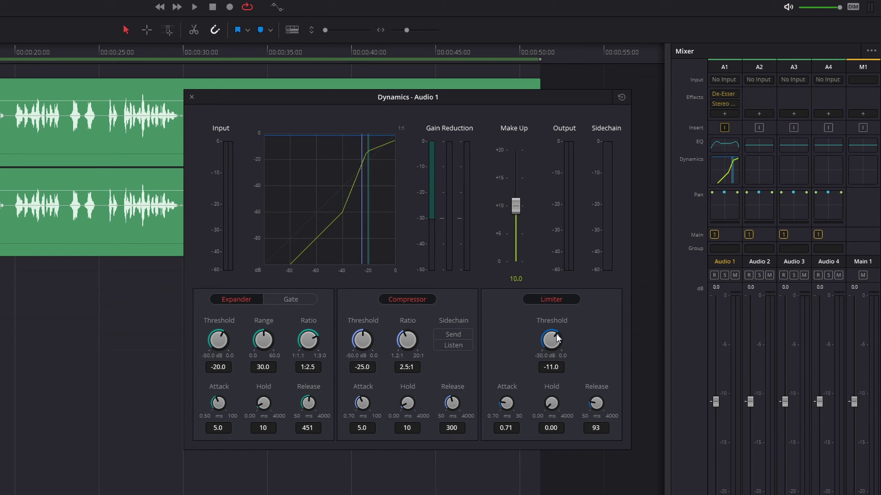
pyautogui.moveTo(552, 335)
pyautogui.mouseDown()
pyautogui.moveTo(509, 344)
pyautogui.moveTo(556, 342)
pyautogui.moveTo(545, 344)
pyautogui.mouseUp()
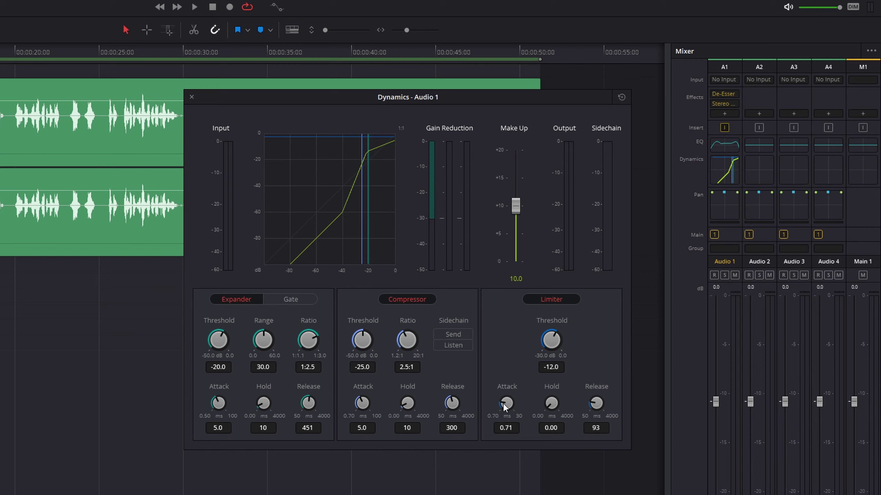
pyautogui.moveTo(504, 406); pyautogui.dragTo(509, 404)
pyautogui.moveTo(555, 400); pyautogui.dragTo(600, 402)
# Step: Play the track to check the limiter's effect on the output, and return the playhead to an earlier point in the clip
pyautogui.press('space')
pyautogui.click(194, 7)
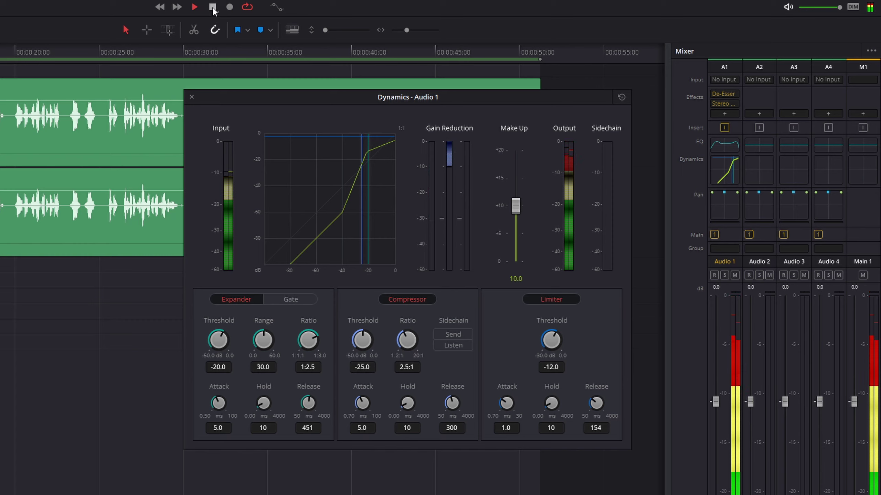
pyautogui.click(213, 7)
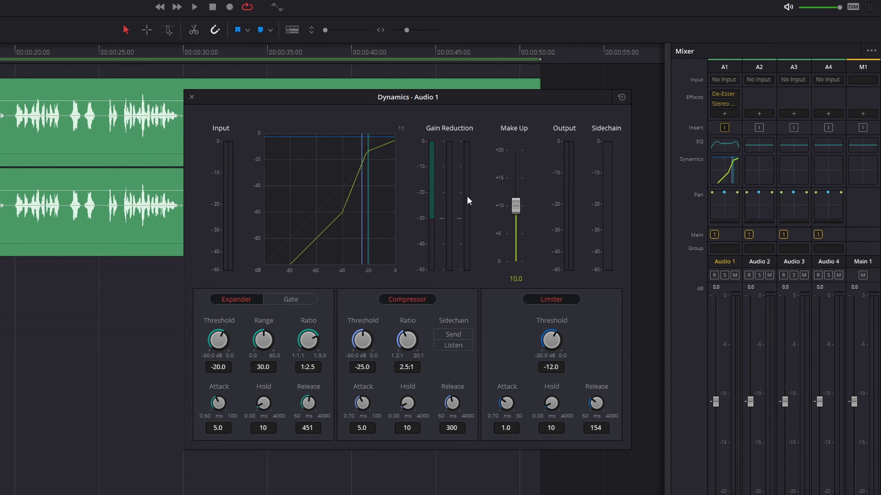
pyautogui.click(194, 8)
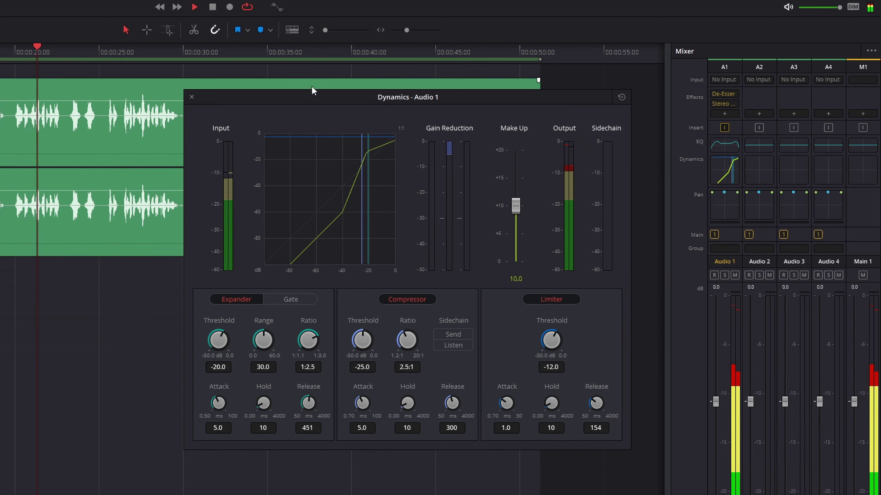
pyautogui.moveTo(320, 97); pyautogui.dragTo(335, 150)
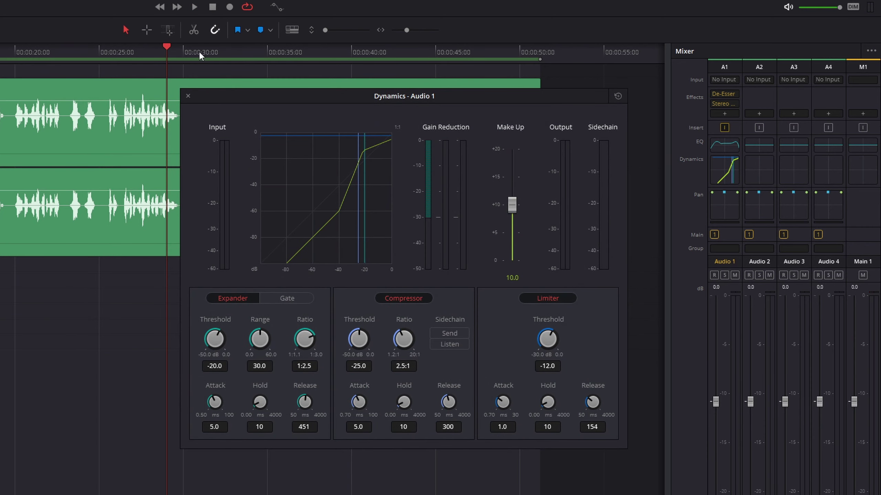
pyautogui.moveTo(167, 47); pyautogui.dragTo(2, 47)
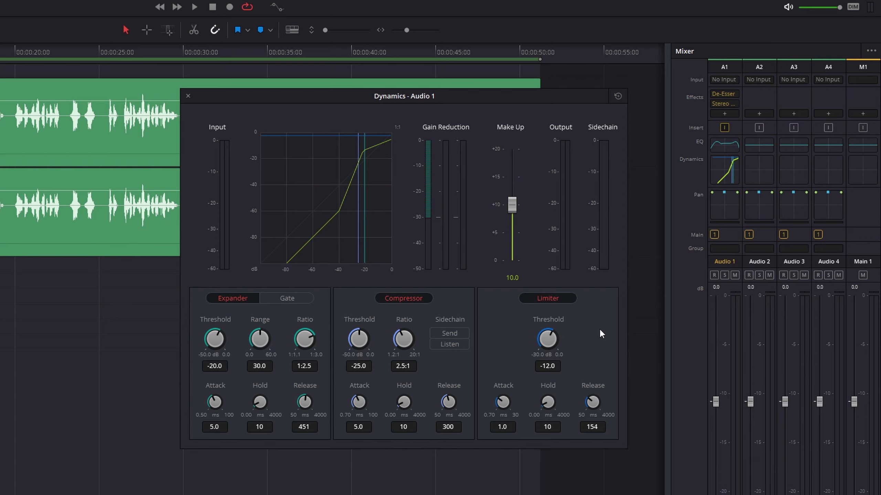
# Step: Lower the limiter's threshold to -18.0 dB and play the track to check its gain reduction
pyautogui.moveTo(552, 338); pyautogui.dragTo(518, 350)
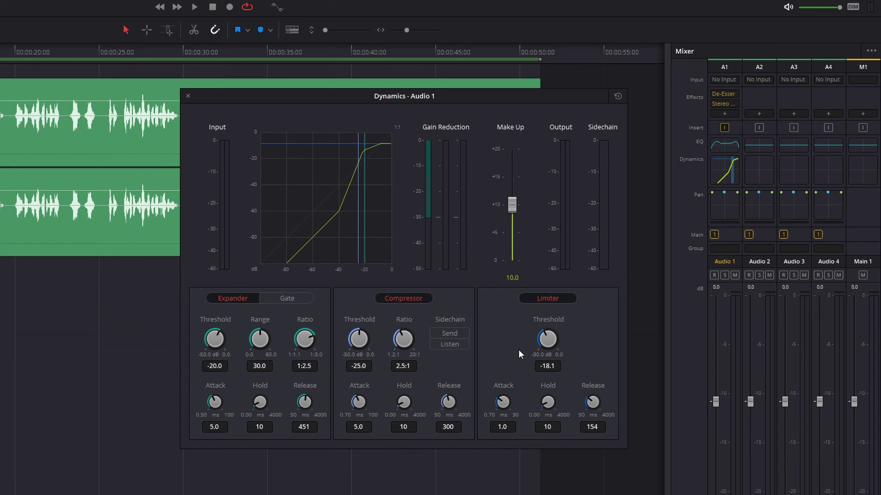
pyautogui.click(194, 8)
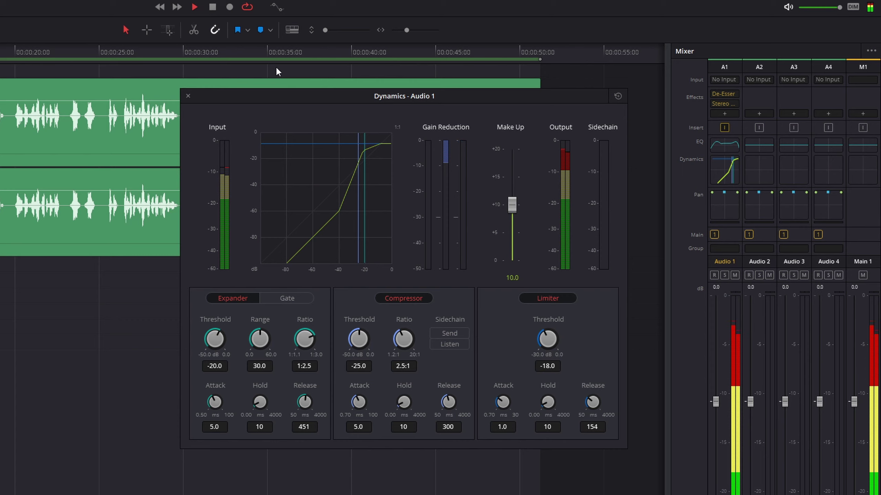
pyautogui.click(215, 6)
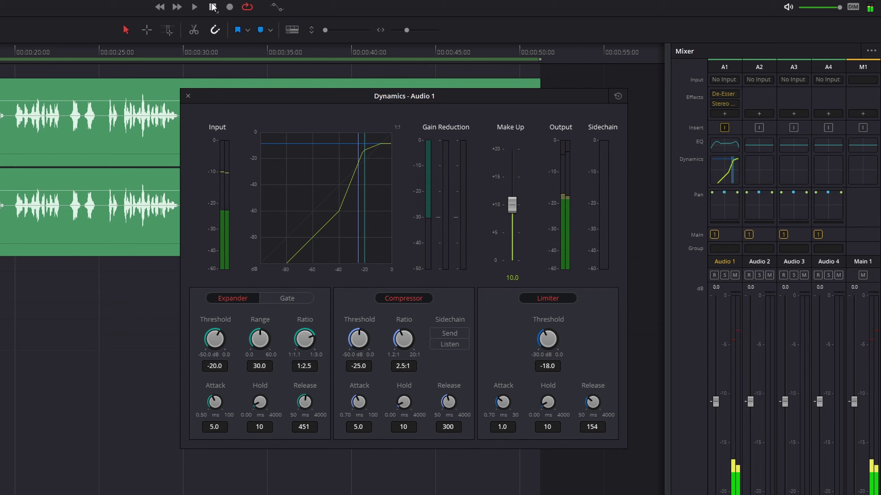